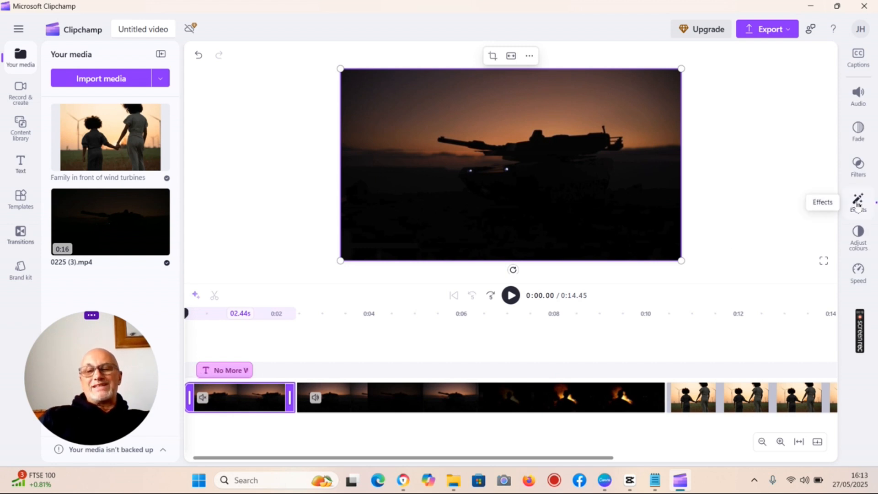
# Add the Pulse effect to the opening tank clip and raise its speed and amount well above their defaults.
pyautogui.click(859, 205)
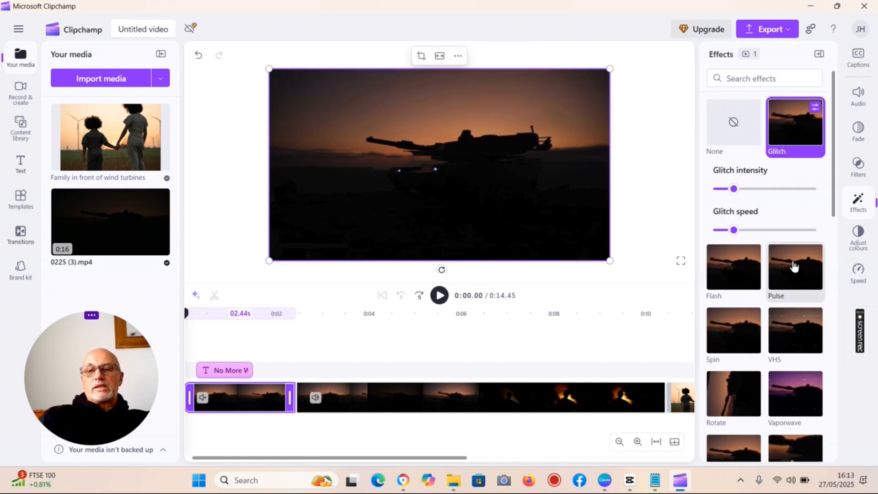
pyautogui.click(791, 261)
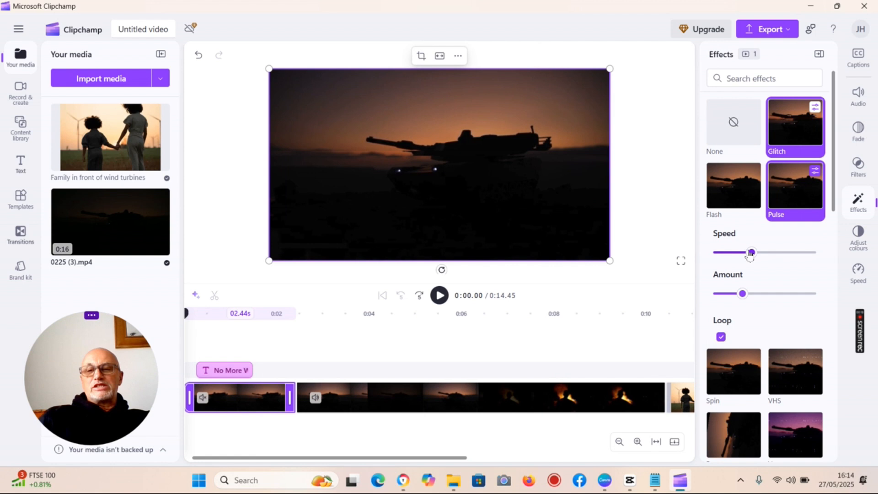
pyautogui.moveTo(750, 253); pyautogui.dragTo(788, 253)
pyautogui.moveTo(743, 294); pyautogui.dragTo(799, 299)
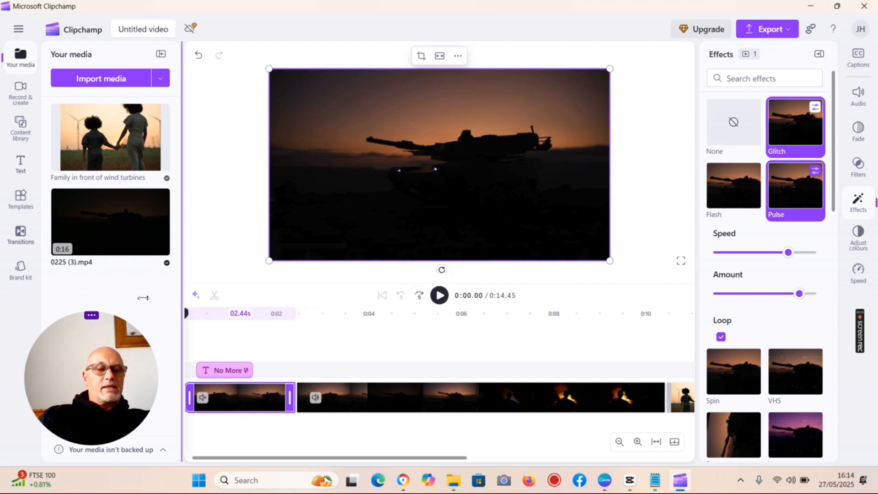
# Play the opening tank clip from the start to preview its effects.
pyautogui.moveTo(143, 298); pyautogui.dragTo(185, 314)
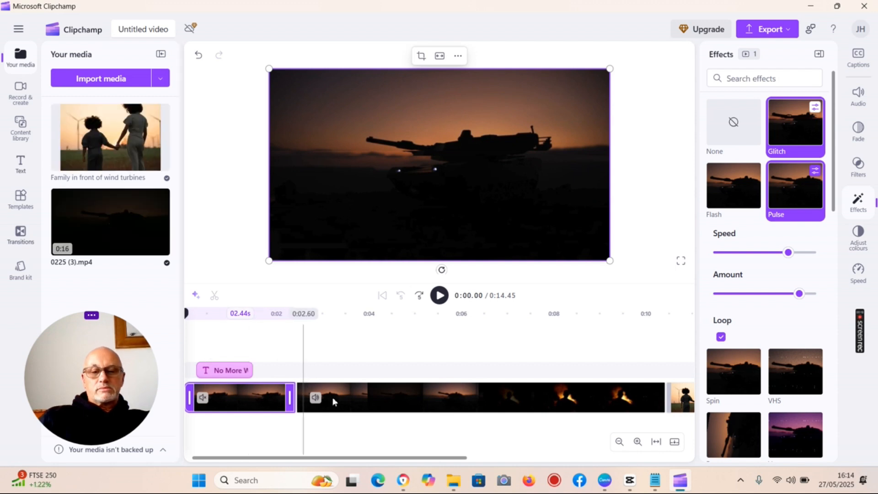
pyautogui.moveTo(398, 456); pyautogui.dragTo(289, 455)
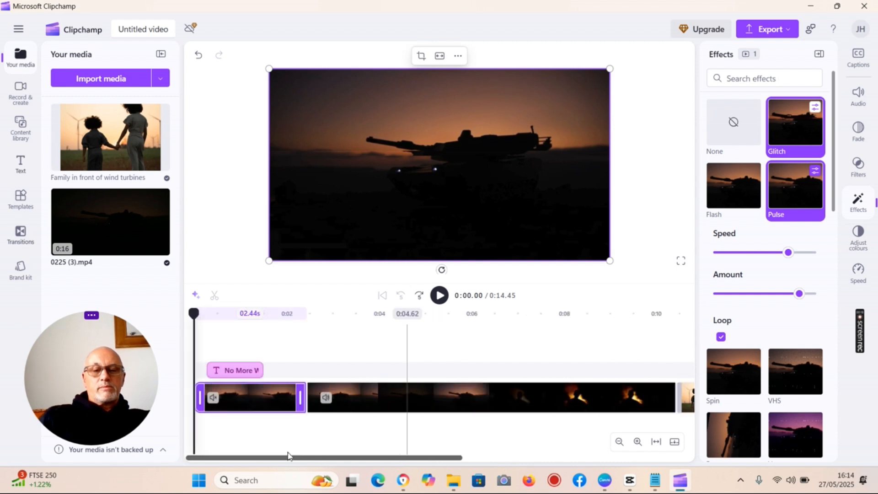
pyautogui.click(439, 295)
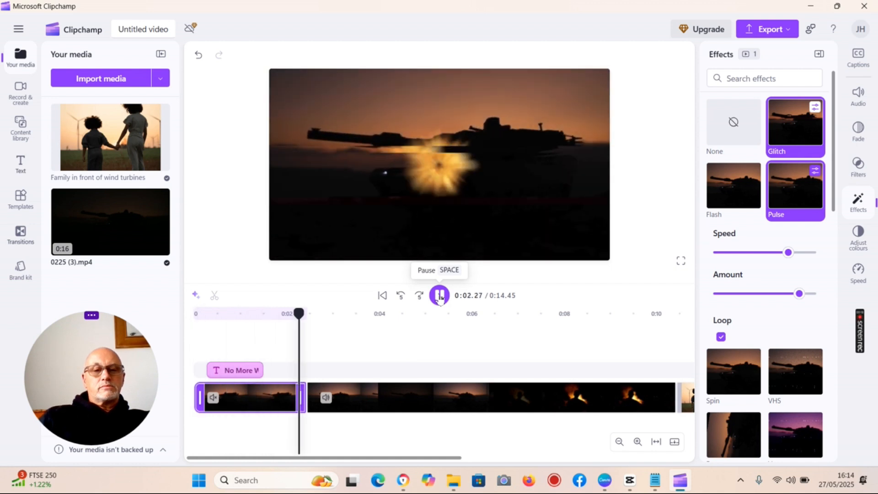
pyautogui.click(439, 295)
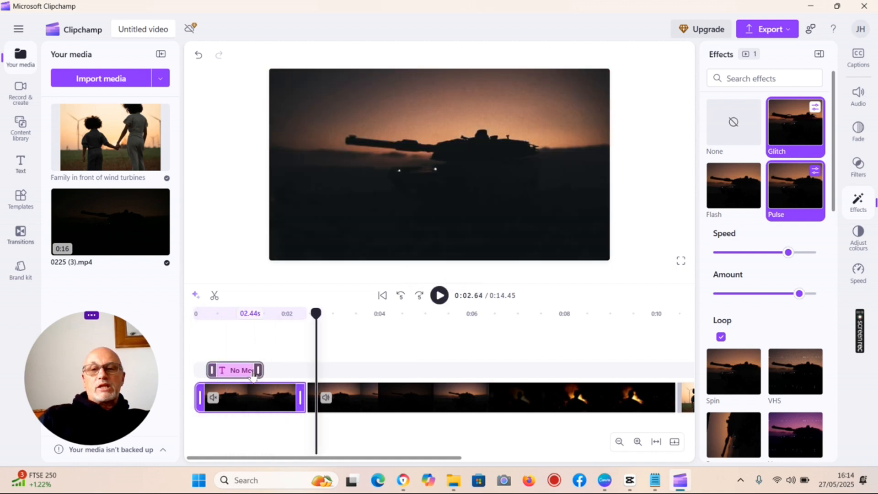
# Apply the Vaporwave effect to the "No More War" title, with effect intensity near maximum and raised grain and intensity.
pyautogui.click(254, 372)
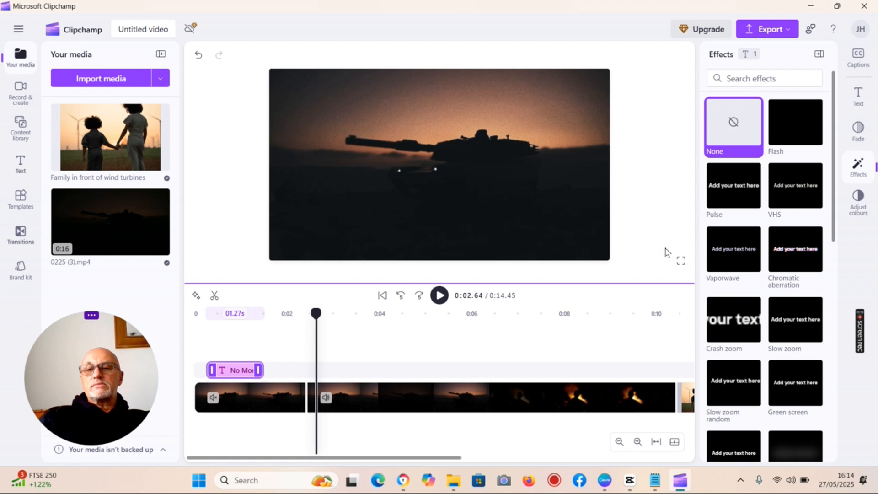
pyautogui.click(732, 255)
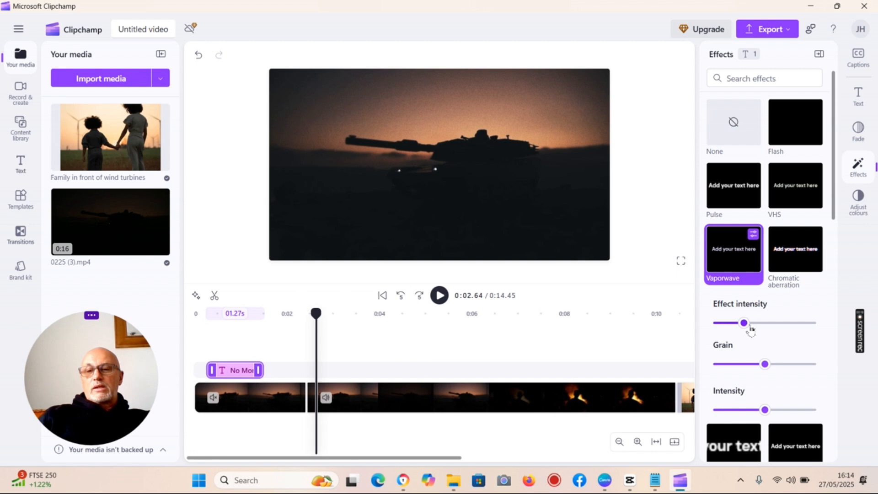
pyautogui.moveTo(743, 325); pyautogui.dragTo(809, 327)
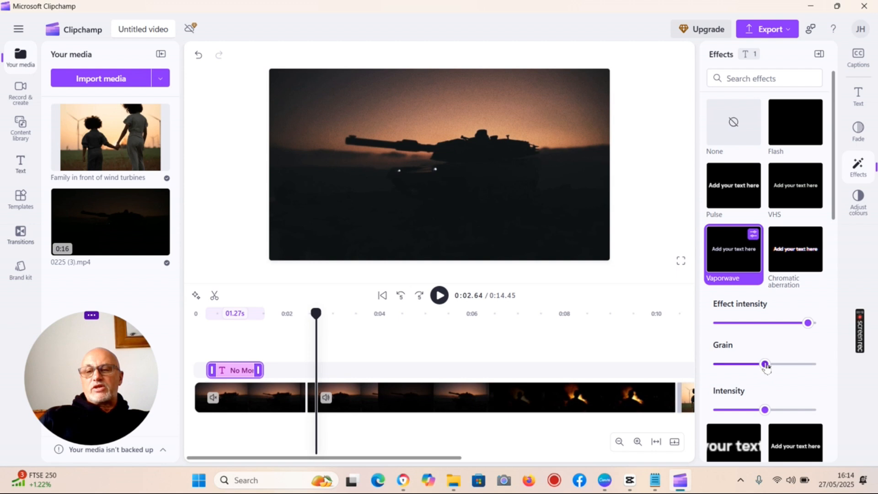
pyautogui.moveTo(766, 365); pyautogui.dragTo(777, 365)
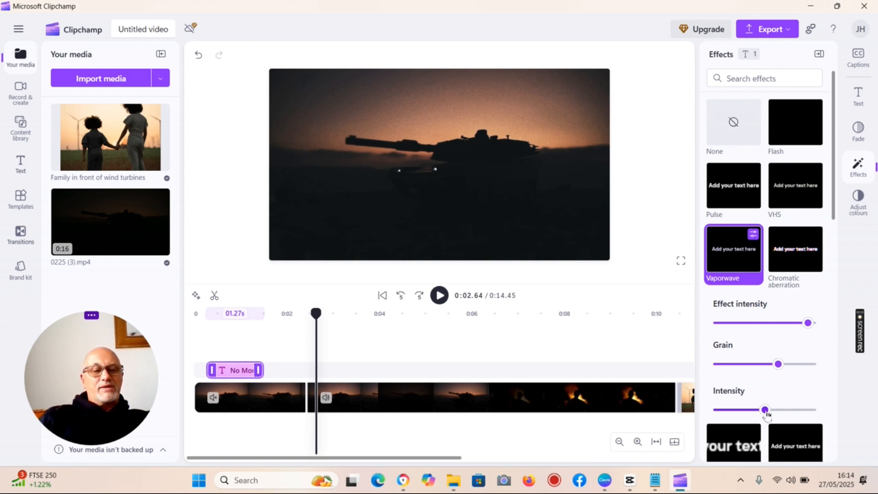
pyautogui.moveTo(767, 410); pyautogui.dragTo(798, 411)
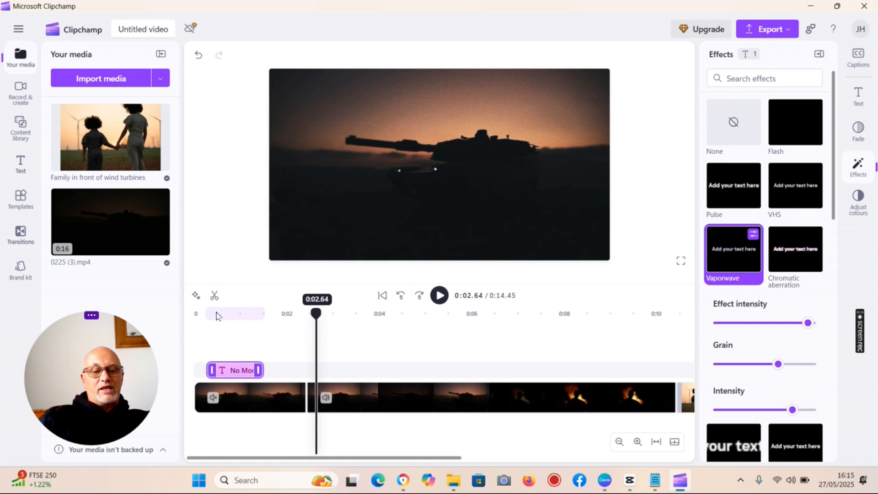
# Play the video from about 0:00.12 to preview the title's effect.
pyautogui.click(201, 314)
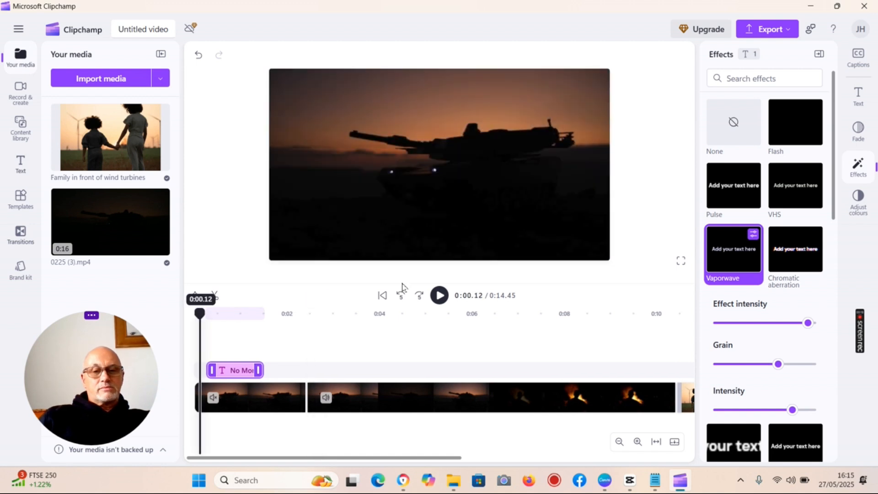
pyautogui.click(440, 295)
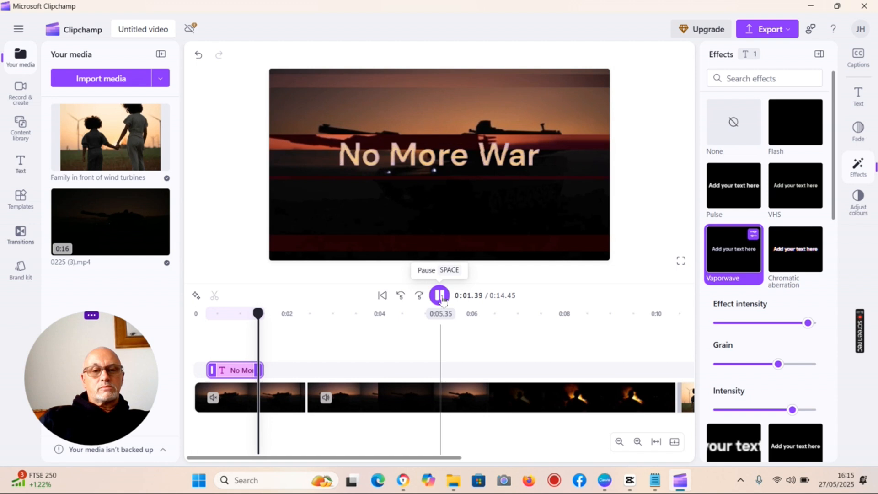
pyautogui.click(440, 295)
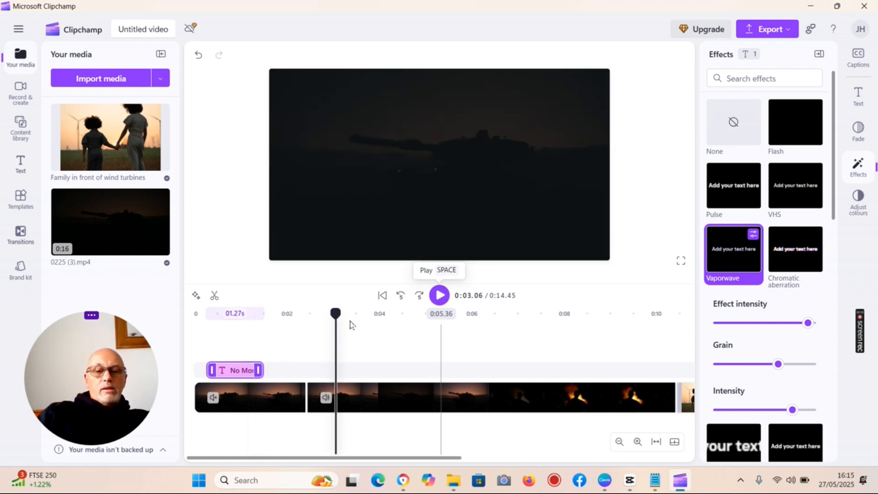
# Enlarge the family and wind turbines image and reposition it so it nearly fills the frame width.
pyautogui.moveTo(335, 325); pyautogui.dragTo(654, 401)
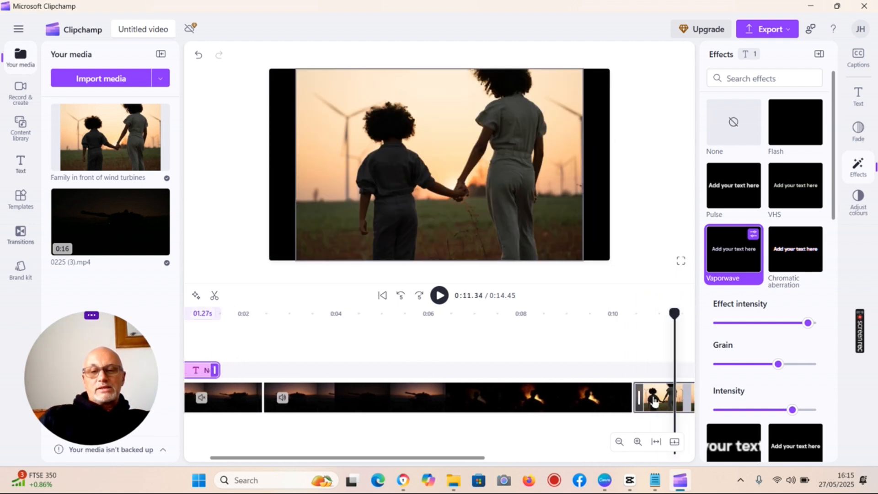
pyautogui.click(526, 202)
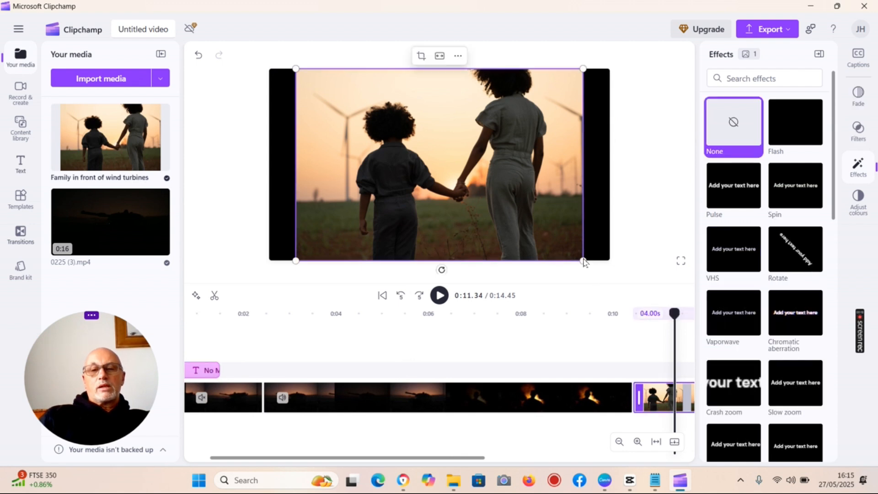
pyautogui.moveTo(548, 258); pyautogui.dragTo(541, 232)
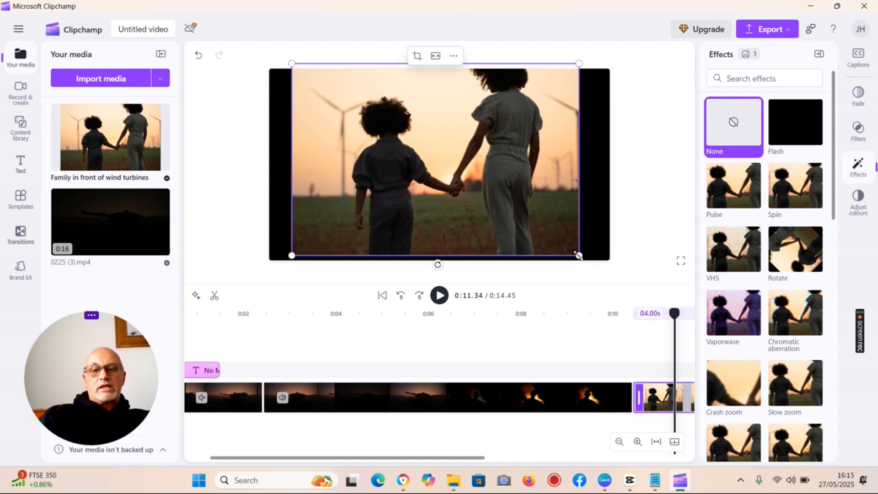
pyautogui.moveTo(579, 255); pyautogui.dragTo(618, 289)
pyautogui.moveTo(533, 239)
pyautogui.mouseDown()
pyautogui.moveTo(514, 243)
pyautogui.moveTo(543, 239)
pyautogui.mouseUp()
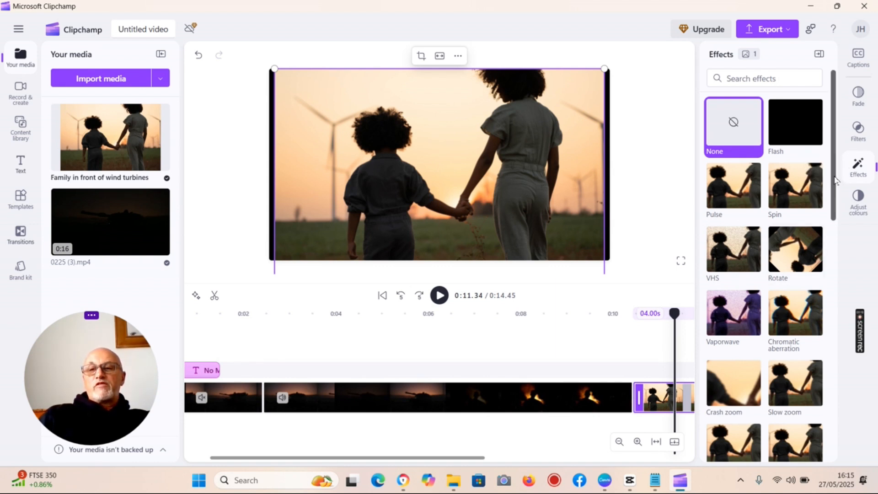
# Apply the Blur and Colour shift effects to the family and wind turbines image.
pyautogui.moveTo(831, 184); pyautogui.dragTo(848, 304)
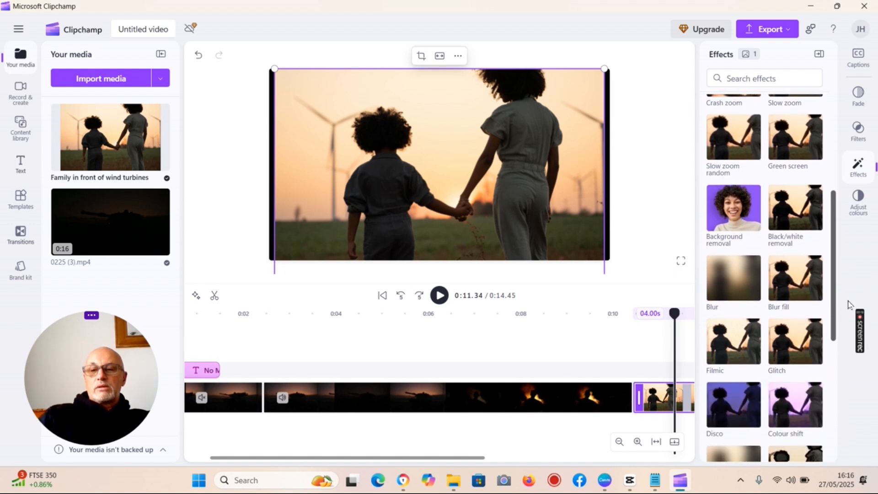
pyautogui.click(727, 284)
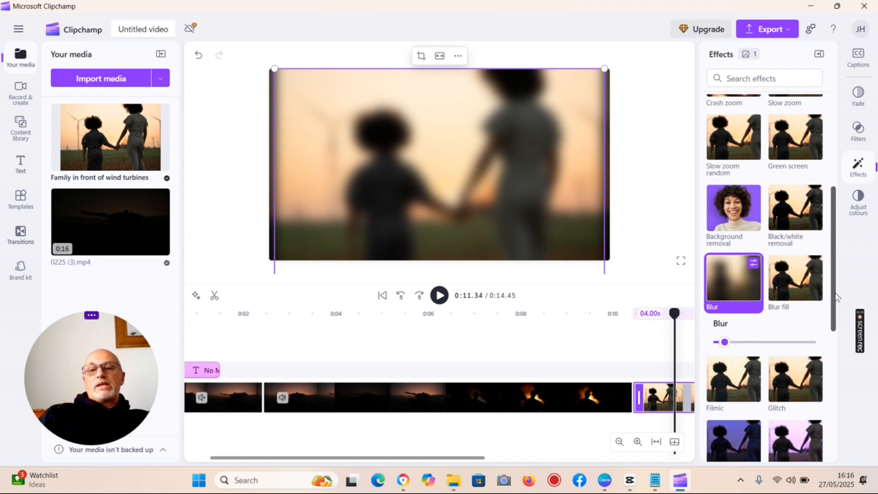
pyautogui.moveTo(836, 297); pyautogui.dragTo(837, 329)
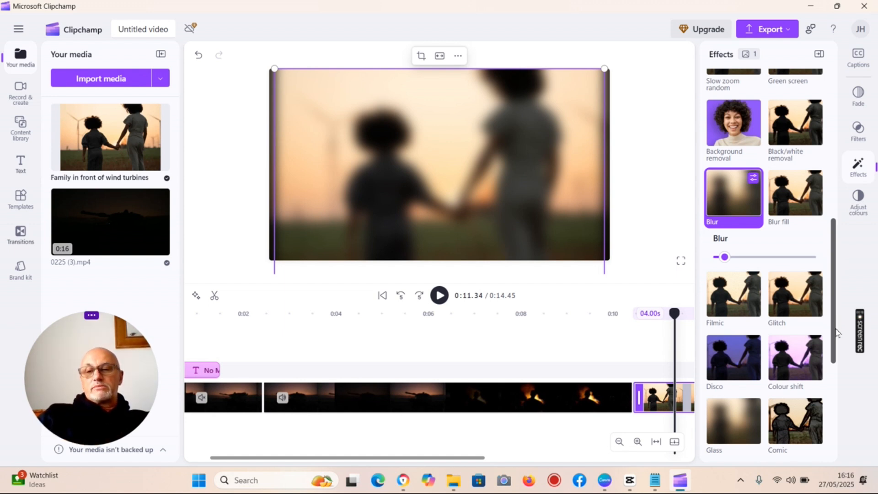
pyautogui.scroll(-1, 836, 332)
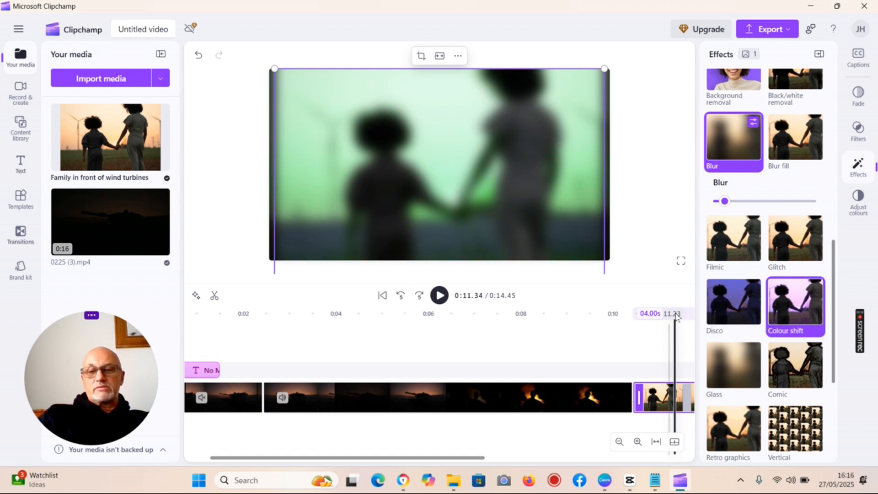
# Play the family image from its start at 0:10.47 to preview the combined effects.
pyautogui.click(637, 328)
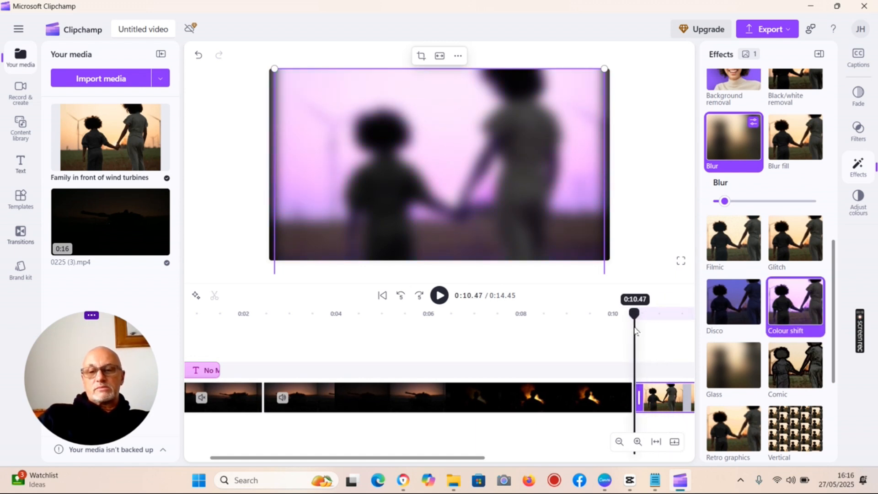
pyautogui.click(438, 295)
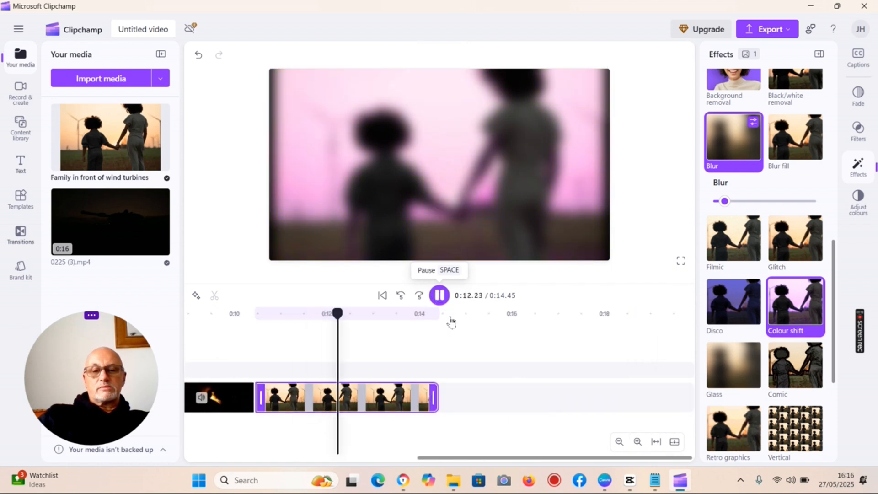
pyautogui.click(338, 319)
# Replay the video from about 0:06.41 to review the change from the fire scene to the family image.
pyautogui.click(218, 320)
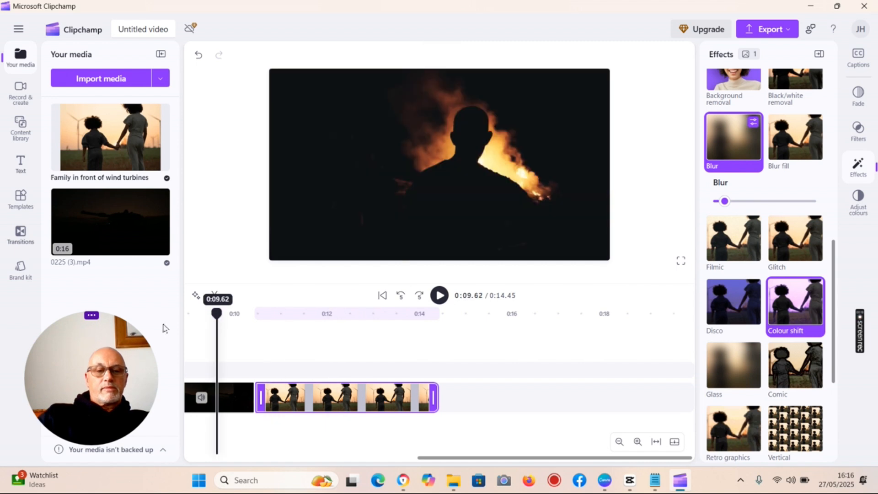
pyautogui.moveTo(216, 313); pyautogui.dragTo(115, 326)
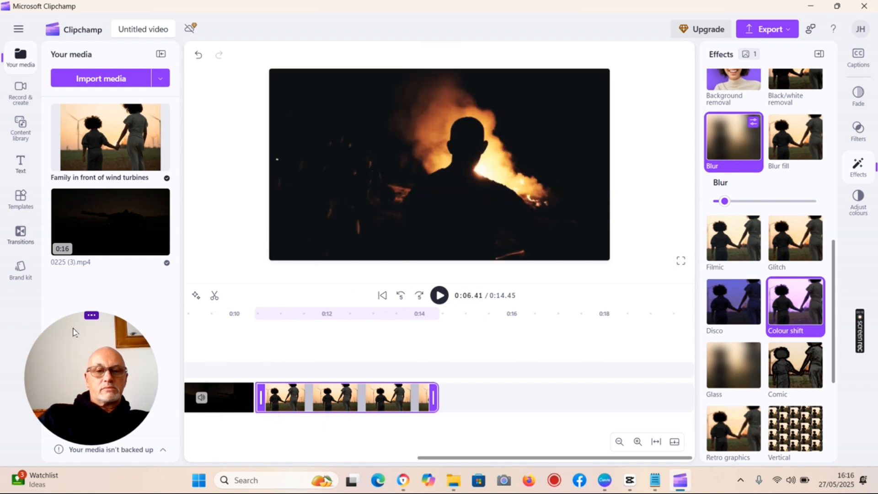
pyautogui.press('space')
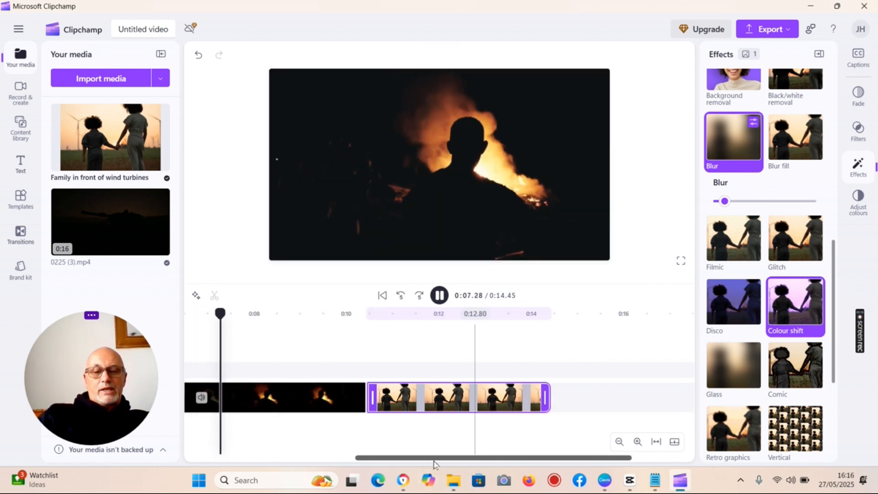
pyautogui.moveTo(435, 458); pyautogui.dragTo(315, 452)
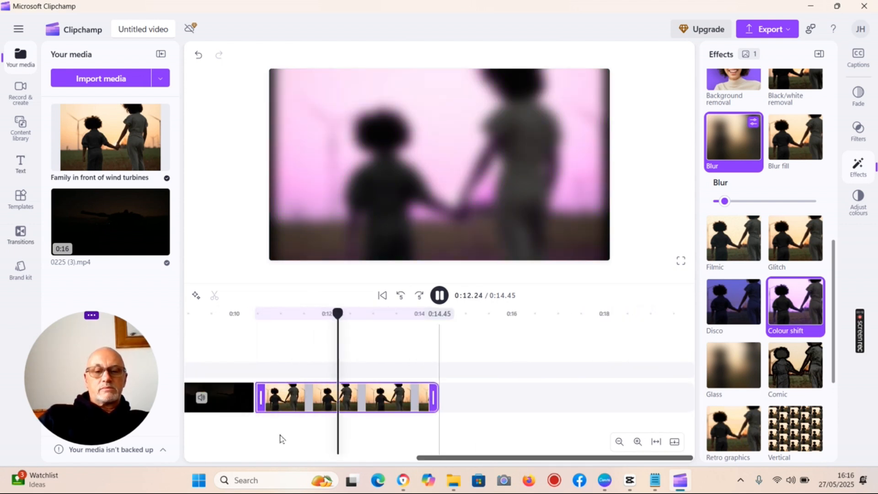
pyautogui.hscroll(-9, 264, 441)
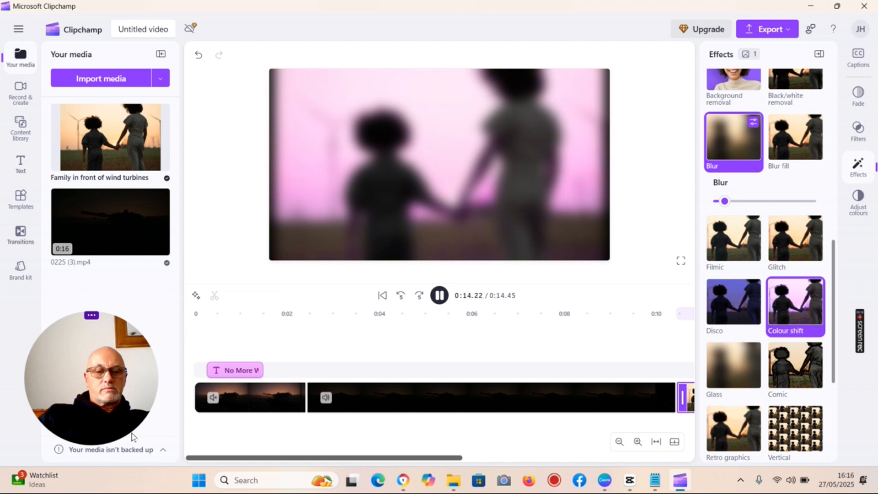
# Close the effects list and return the playhead to 0:00.70 over the title in the opening clip.
pyautogui.click(820, 55)
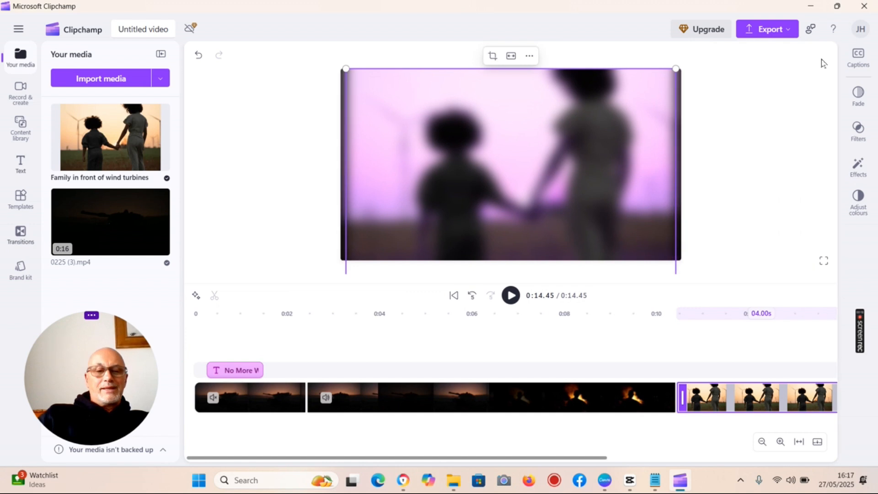
pyautogui.click(798, 443)
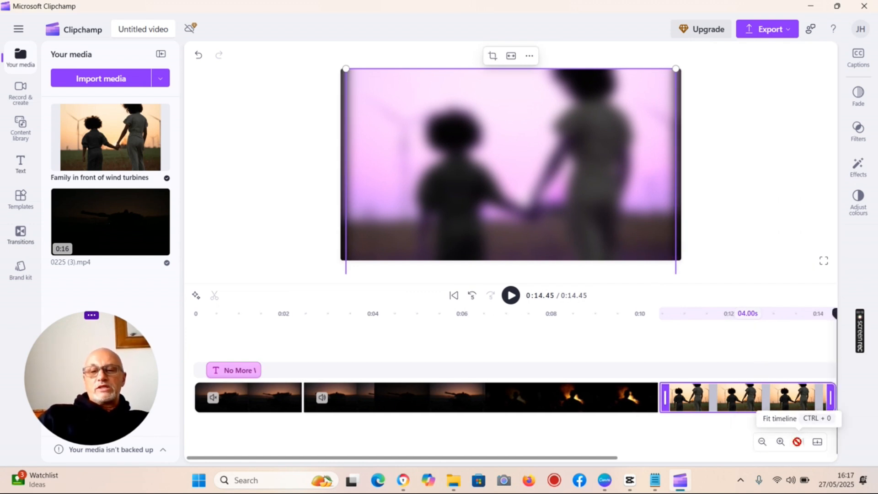
pyautogui.click(761, 449)
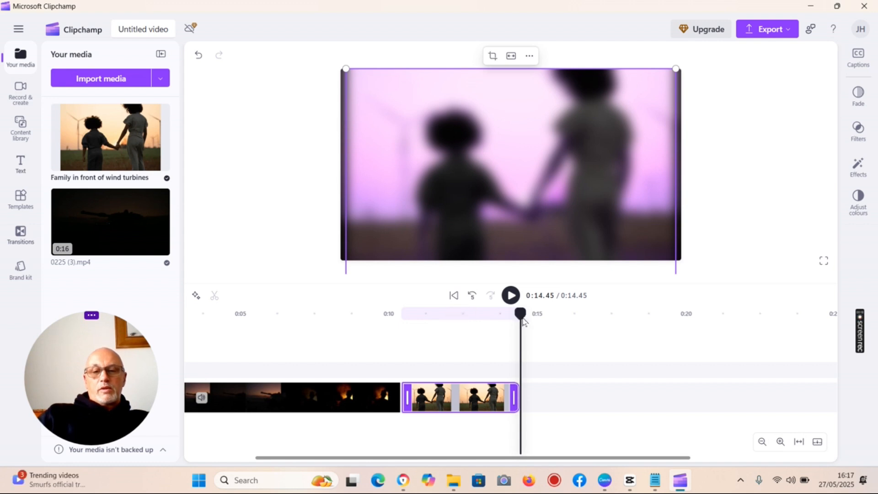
pyautogui.moveTo(520, 313); pyautogui.dragTo(221, 315)
pyautogui.moveTo(146, 355); pyautogui.dragTo(122, 355)
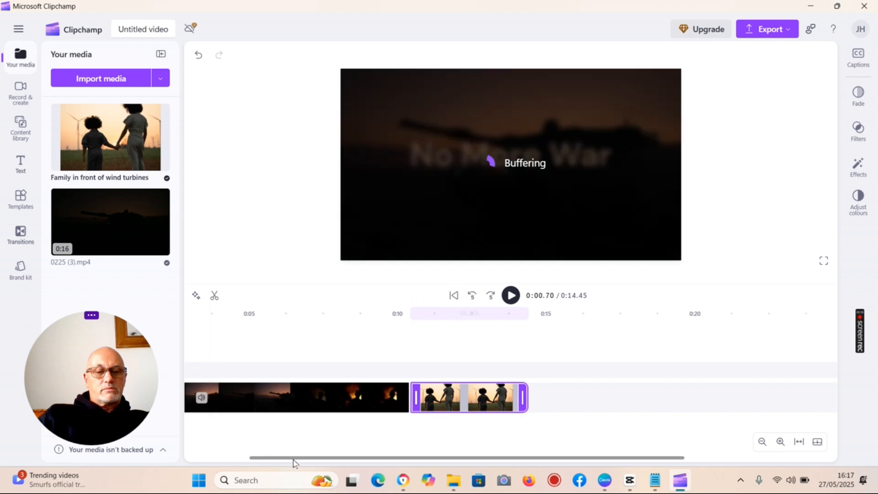
pyautogui.moveTo(256, 462); pyautogui.dragTo(195, 457)
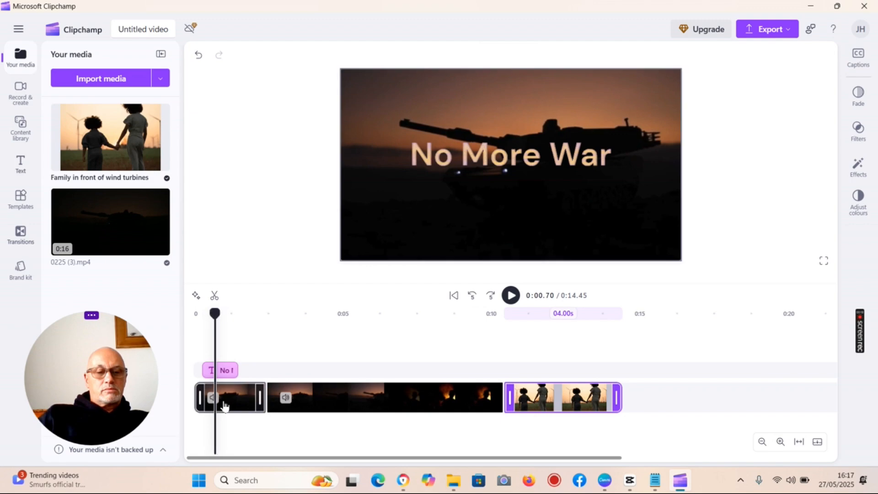